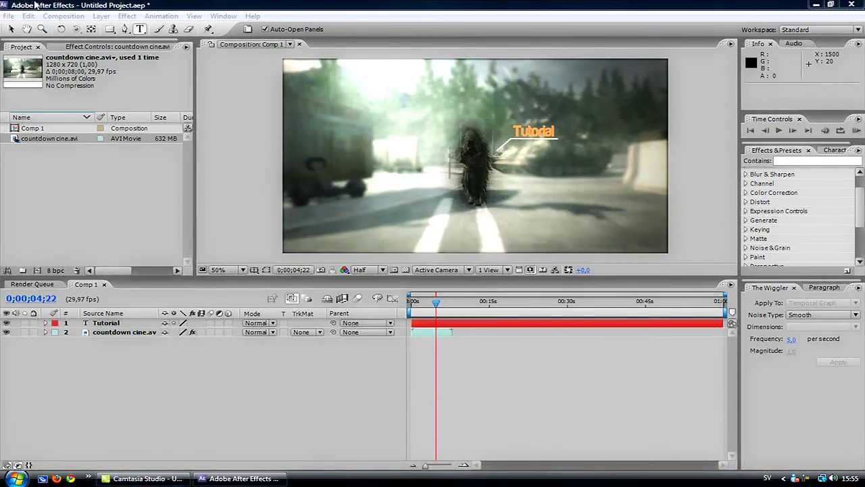
- Open the Composition menu while the finished Comp 1 is displayed
{"action": "left_click", "coordinate": [63, 17]}
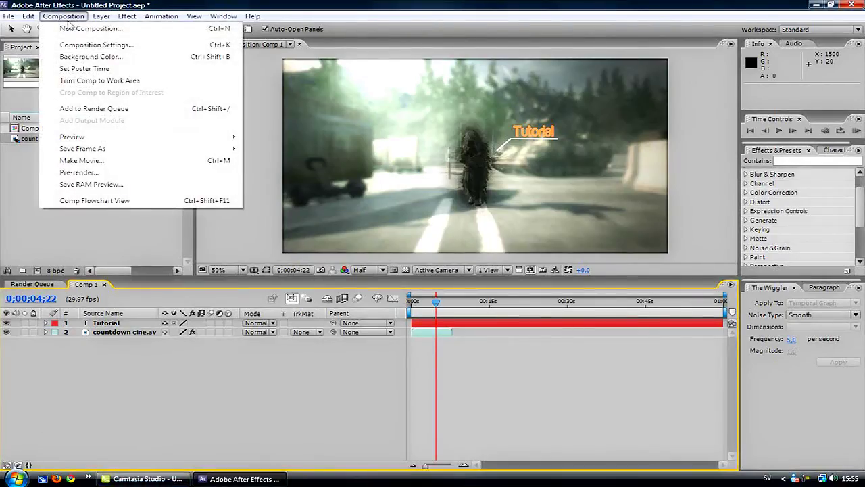
- Create Comp 2 with HDV/HDTV 720 settings and add countdown cine.avi as its layer
{"action": "left_click", "coordinate": [70, 34]}
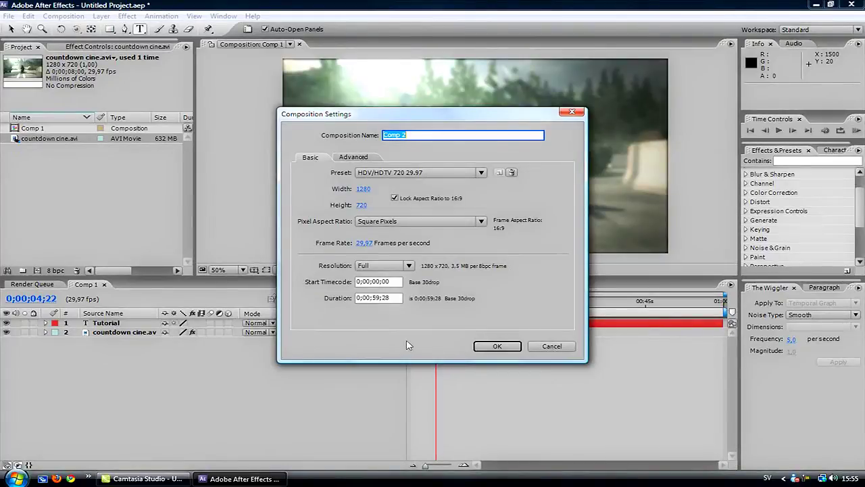
{"action": "left_click", "coordinate": [494, 347]}
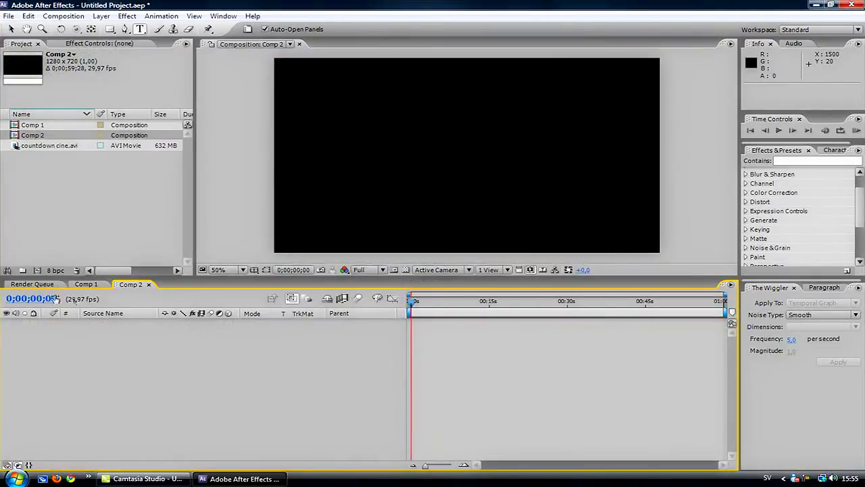
{"action": "left_click_drag", "start_coordinate": [42, 150], "coordinate": [469, 158]}
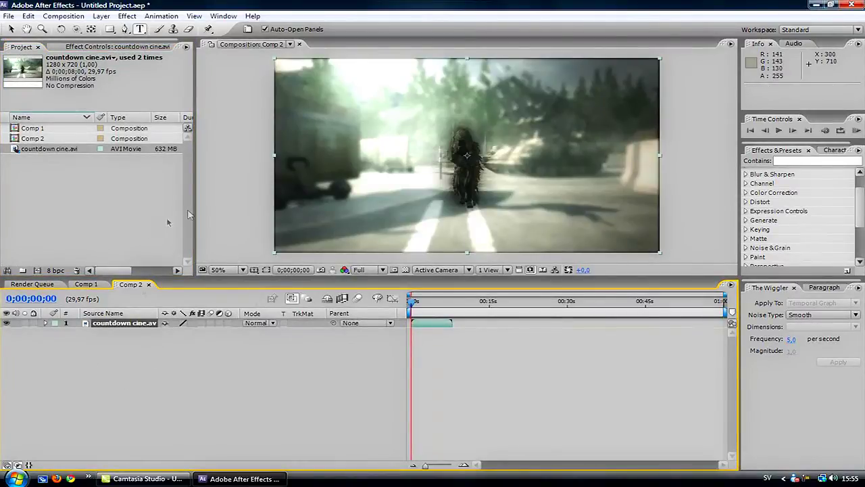
- Draw a three-point open mask path beside the soldier with the Pen tool
{"action": "left_click", "coordinate": [125, 30]}
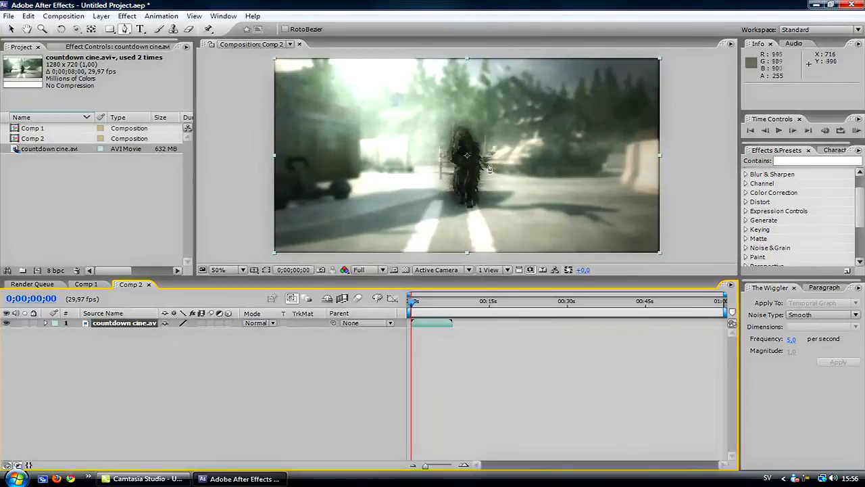
{"action": "left_click", "coordinate": [490, 149]}
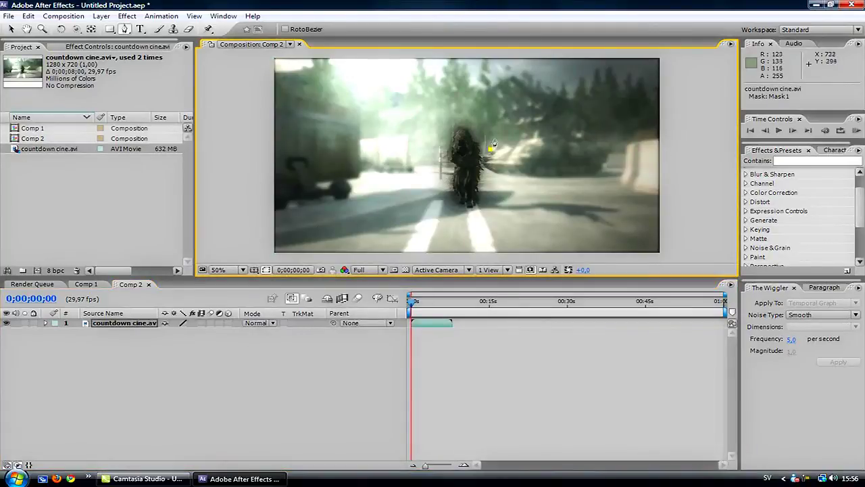
{"action": "left_click", "coordinate": [498, 136]}
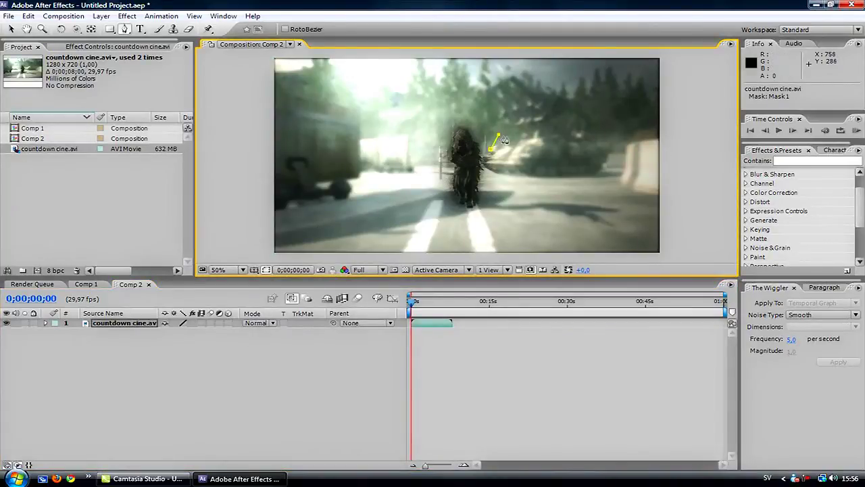
{"action": "left_click", "coordinate": [543, 136]}
- Raise the mask's right vertex so the callout's top edge is level
{"action": "left_click", "coordinate": [12, 30]}
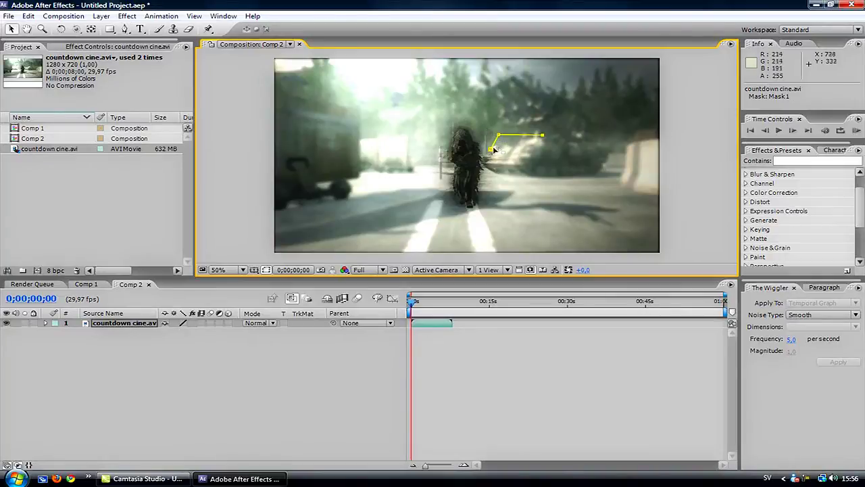
{"action": "key", "text": "period"}
{"action": "key", "text": "period"}
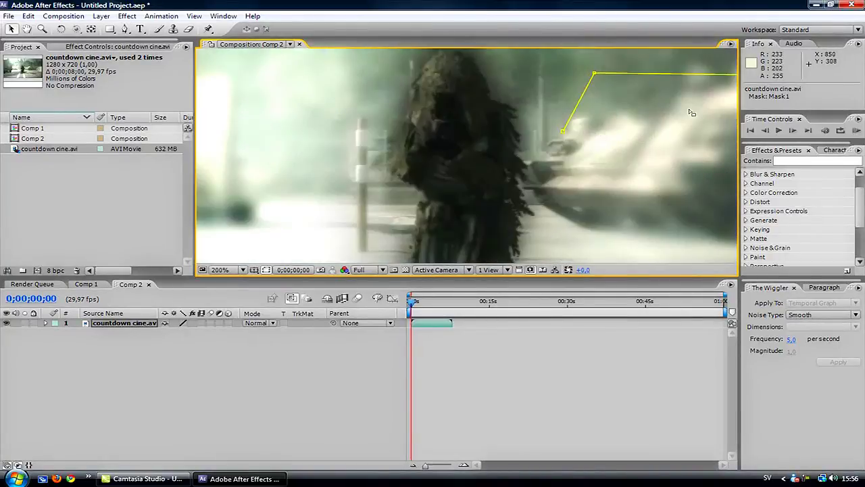
{"action": "left_click", "coordinate": [27, 29]}
{"action": "left_click_drag", "start_coordinate": [433, 137], "coordinate": [196, 118]}
{"action": "left_click", "coordinate": [11, 29]}
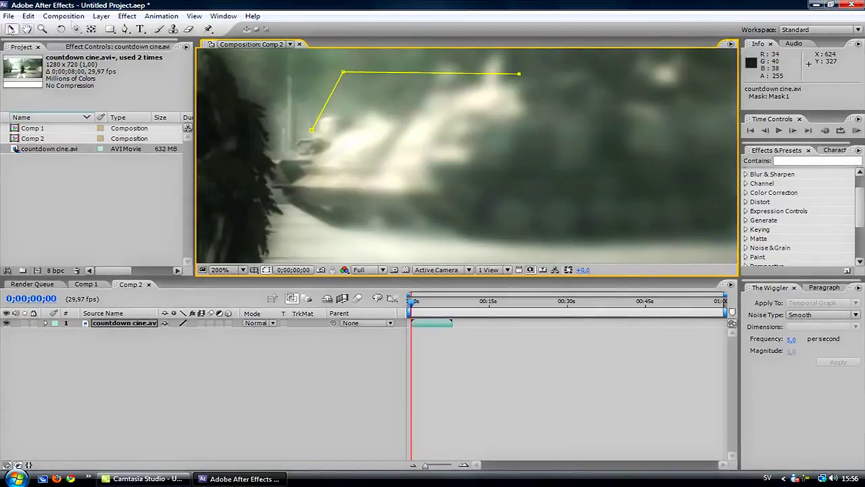
{"action": "left_click_drag", "start_coordinate": [520, 76], "coordinate": [522, 73]}
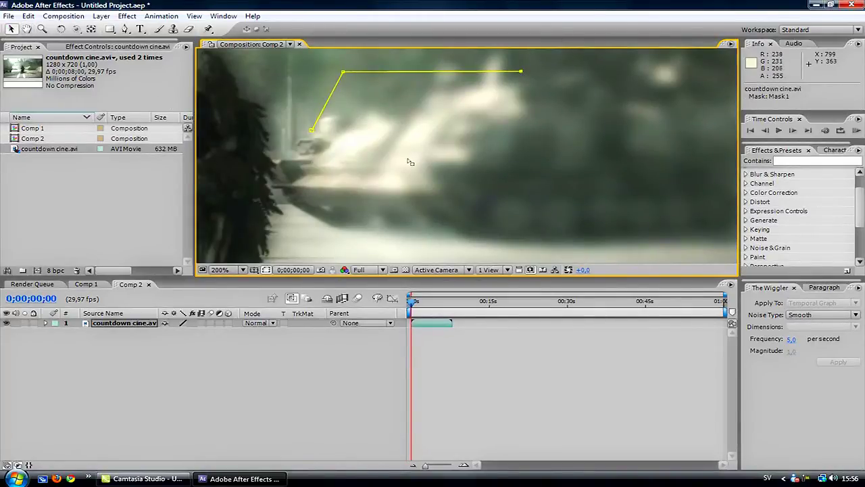
{"action": "key", "text": "comma"}
{"action": "key", "text": "comma"}
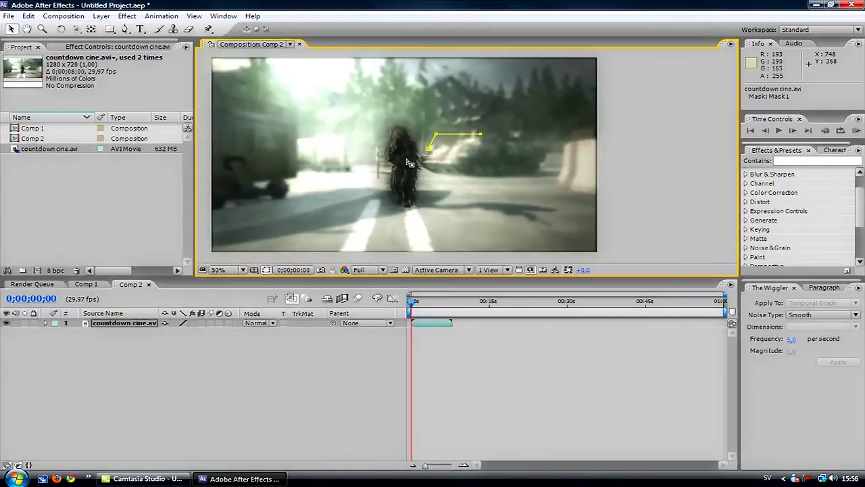
{"action": "double_click", "coordinate": [26, 29]}
{"action": "left_click", "coordinate": [11, 29]}
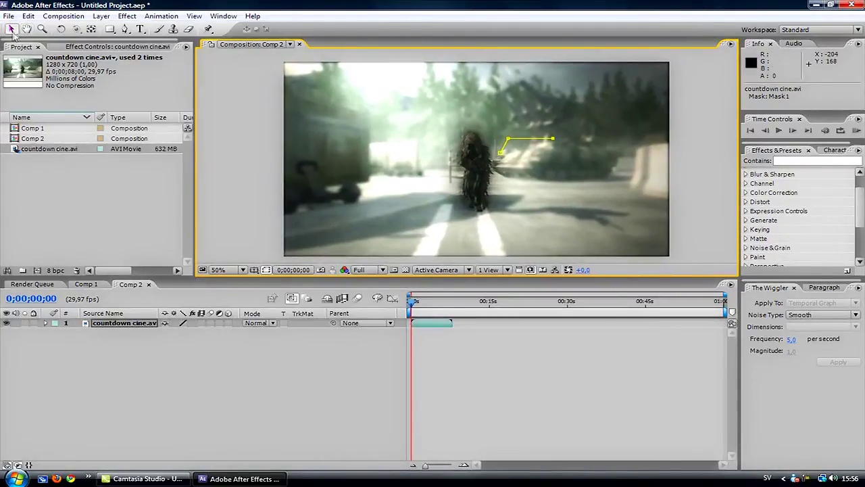
- Apply Effect > Generate > Stroke to the countdown cine.avi layer
{"action": "right_click", "coordinate": [501, 156]}
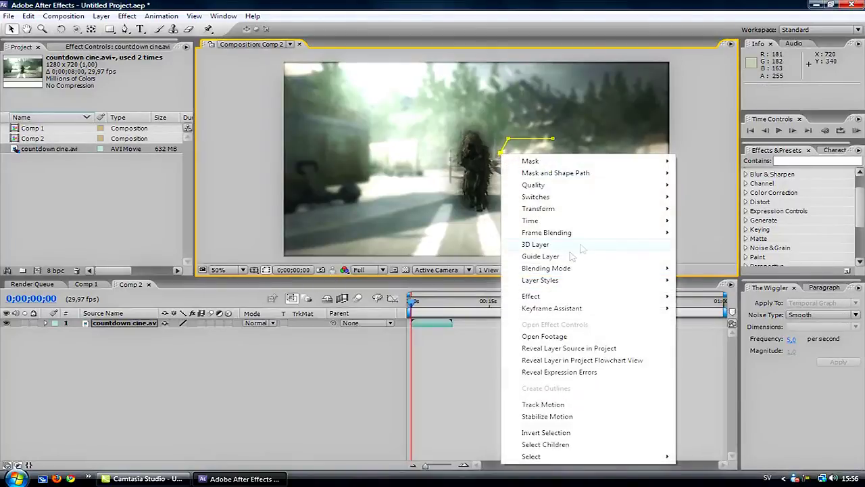
{"action": "mouse_move", "coordinate": [554, 301]}
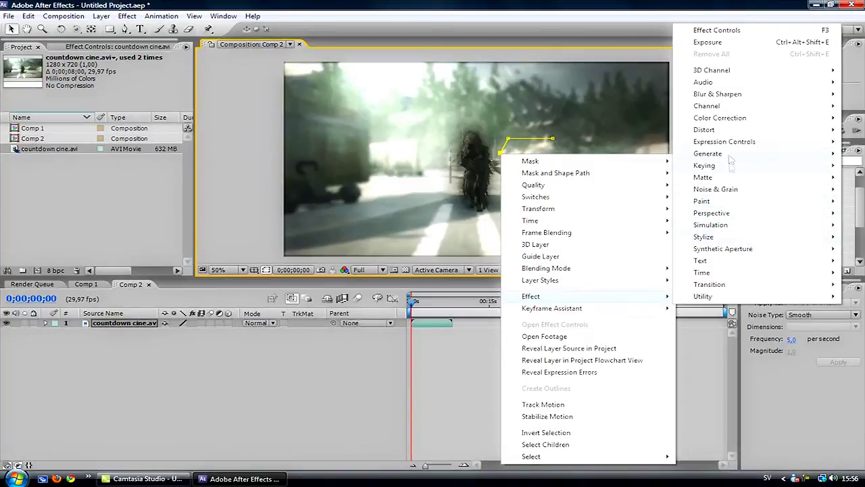
{"action": "mouse_move", "coordinate": [732, 154]}
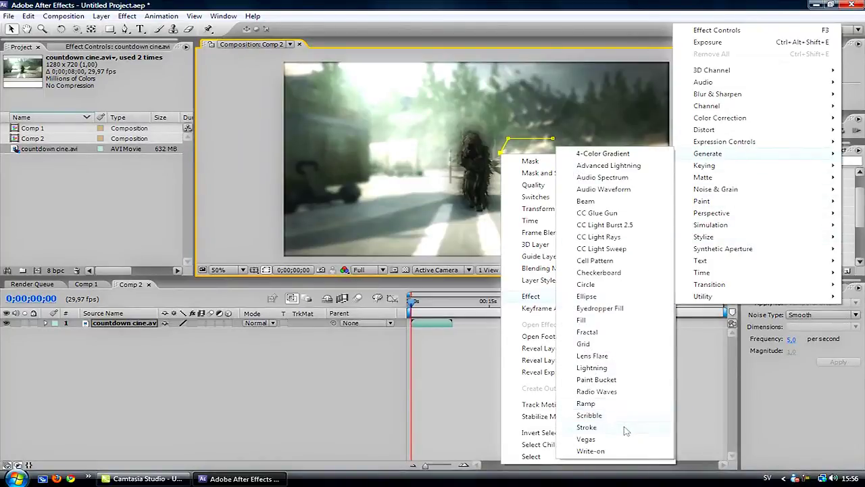
{"action": "left_click", "coordinate": [587, 428]}
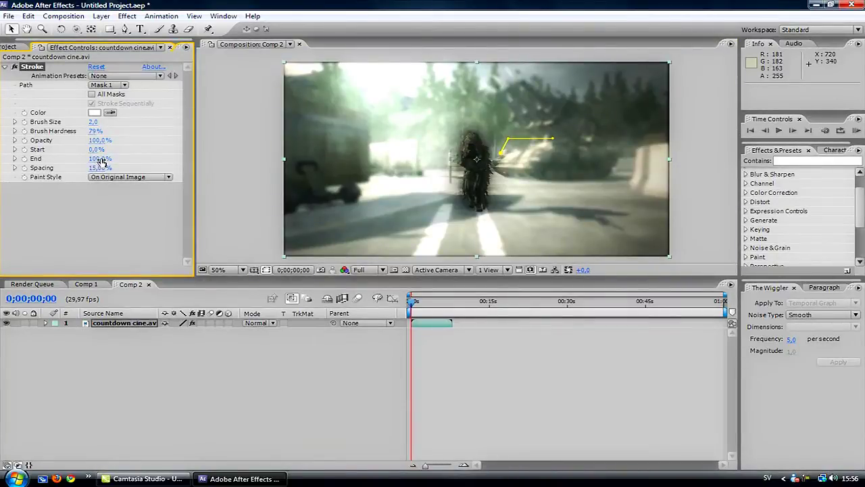
- Set the Stroke Brush Size to 3,3 and End to 0%, and keyframe End
{"action": "mouse_move", "coordinate": [92, 125]}
{"action": "left_mouse_down"}
{"action": "mouse_move", "coordinate": [69, 126]}
{"action": "mouse_move", "coordinate": [94, 130]}
{"action": "left_mouse_up"}
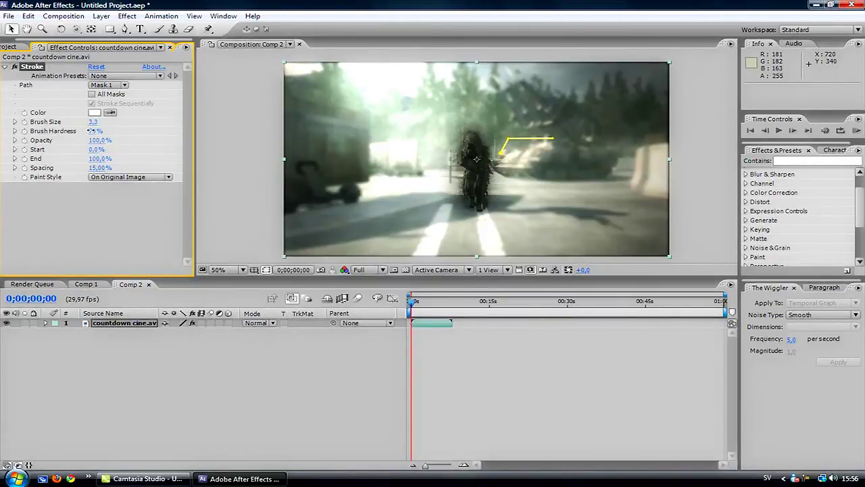
{"action": "left_click", "coordinate": [269, 273]}
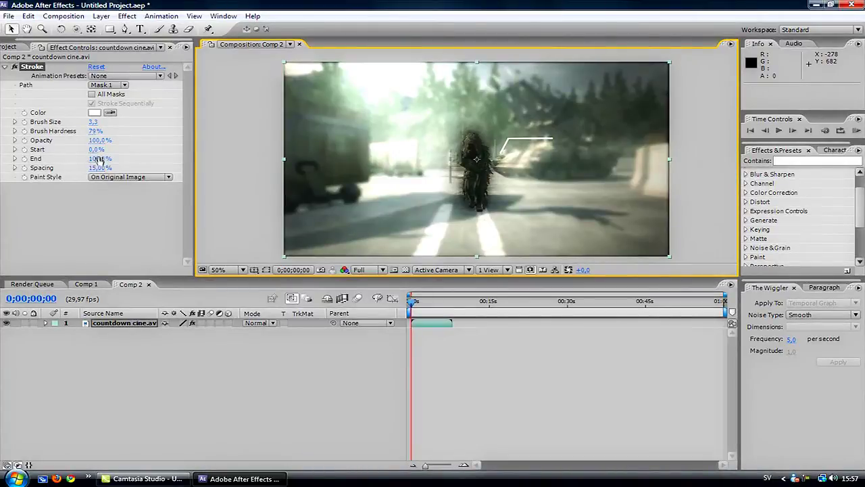
{"action": "mouse_move", "coordinate": [98, 161]}
{"action": "left_mouse_down"}
{"action": "mouse_move", "coordinate": [35, 159]}
{"action": "mouse_move", "coordinate": [156, 170]}
{"action": "mouse_move", "coordinate": [82, 167]}
{"action": "left_mouse_up"}
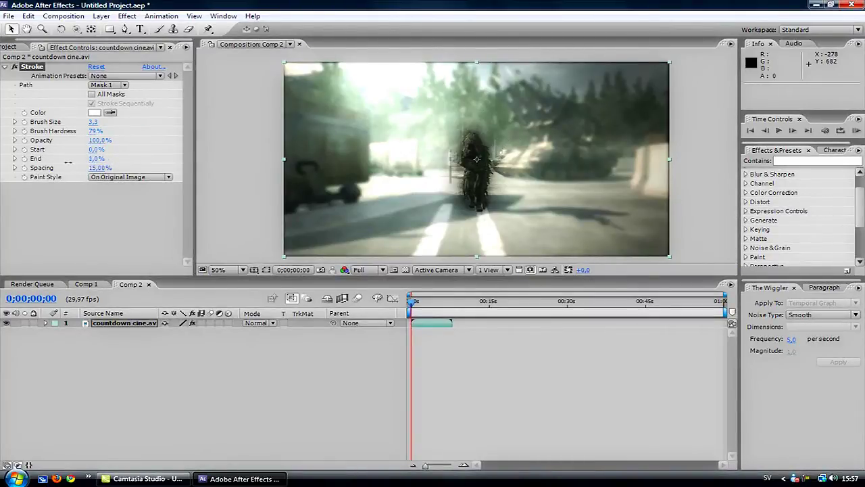
{"action": "mouse_move", "coordinate": [45, 159]}
{"action": "left_mouse_down"}
{"action": "mouse_move", "coordinate": [115, 159]}
{"action": "mouse_move", "coordinate": [75, 159]}
{"action": "left_mouse_up"}
{"action": "left_click", "coordinate": [38, 196]}
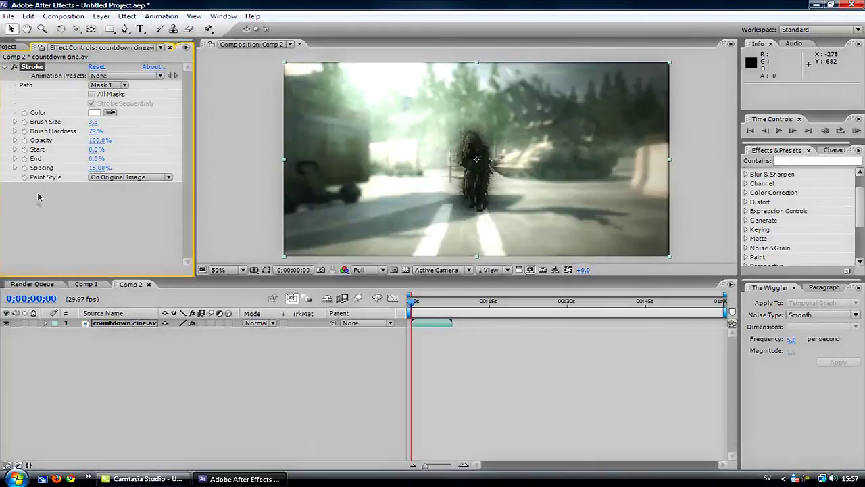
{"action": "left_click", "coordinate": [25, 158]}
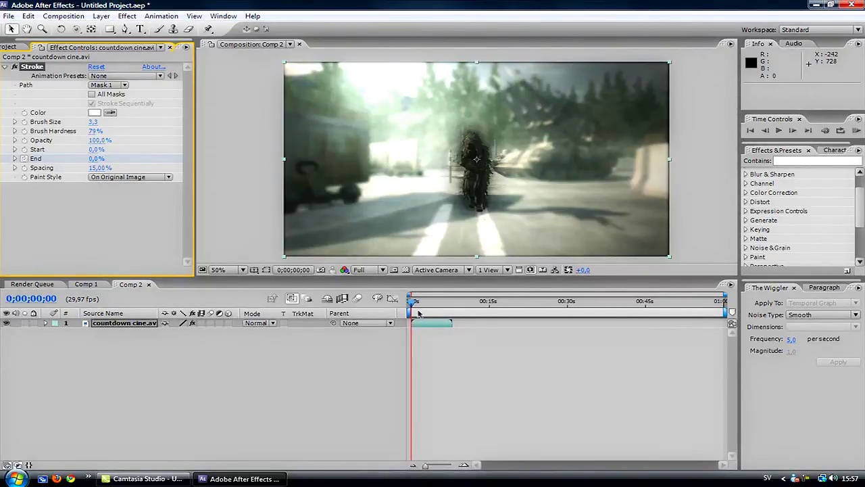
- Keyframe the Stroke End at 100% at 0;00;01;15, then return to the start
{"action": "left_click_drag", "start_coordinate": [414, 306], "coordinate": [420, 306]}
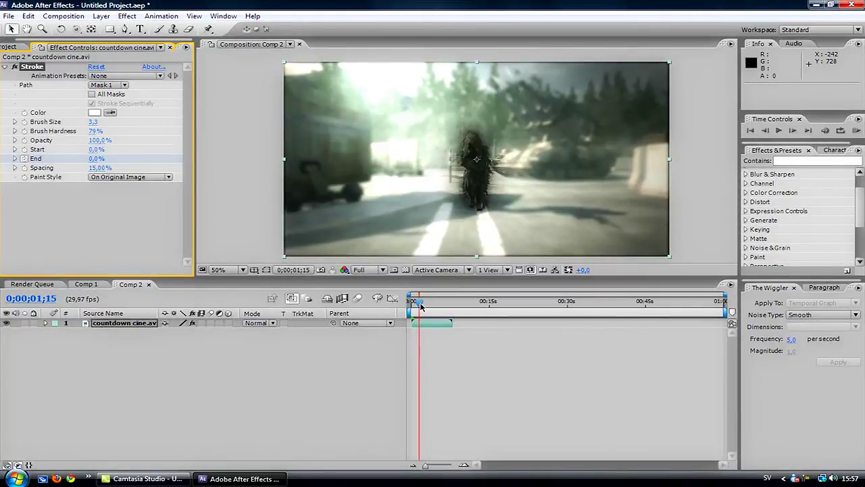
{"action": "left_click", "coordinate": [421, 306]}
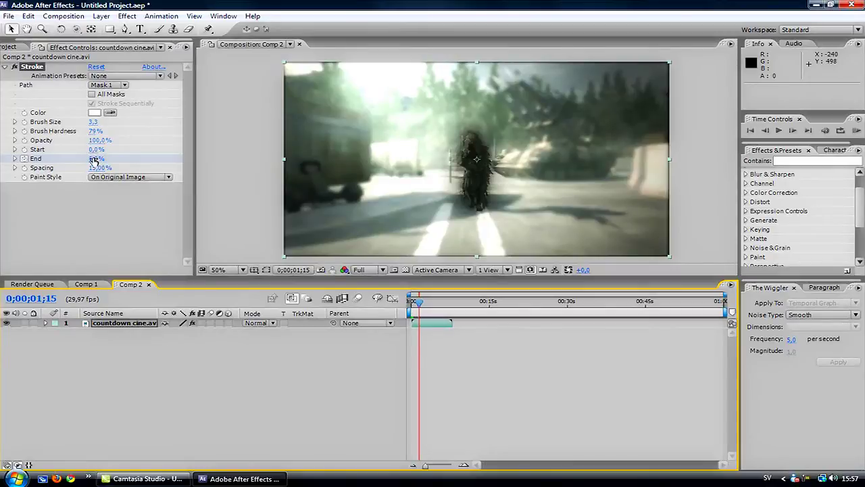
{"action": "left_click_drag", "start_coordinate": [94, 160], "coordinate": [250, 158]}
{"action": "left_click_drag", "start_coordinate": [362, 150], "coordinate": [361, 154]}
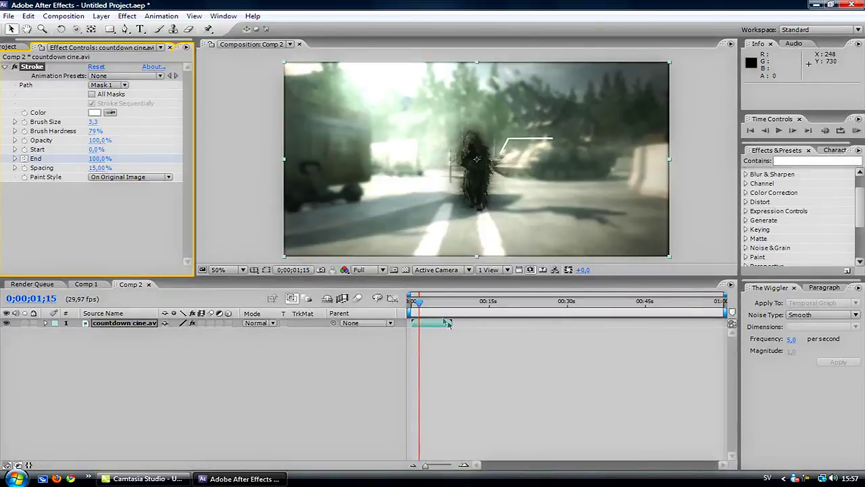
{"action": "mouse_move", "coordinate": [419, 306]}
{"action": "left_mouse_down"}
{"action": "mouse_move", "coordinate": [409, 307]}
{"action": "mouse_move", "coordinate": [452, 307]}
{"action": "mouse_move", "coordinate": [409, 305]}
{"action": "mouse_move", "coordinate": [424, 306]}
{"action": "left_mouse_up"}
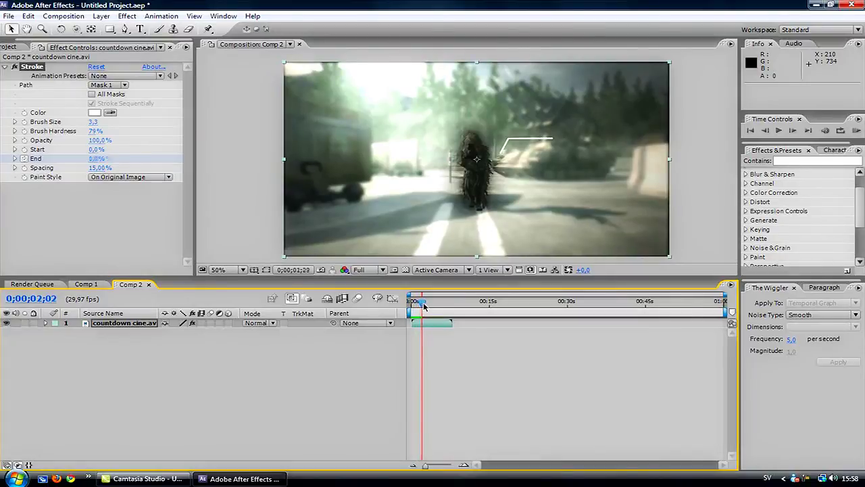
- Create a new text layer reading 'Tutorial' in the composition
{"action": "left_click", "coordinate": [140, 29]}
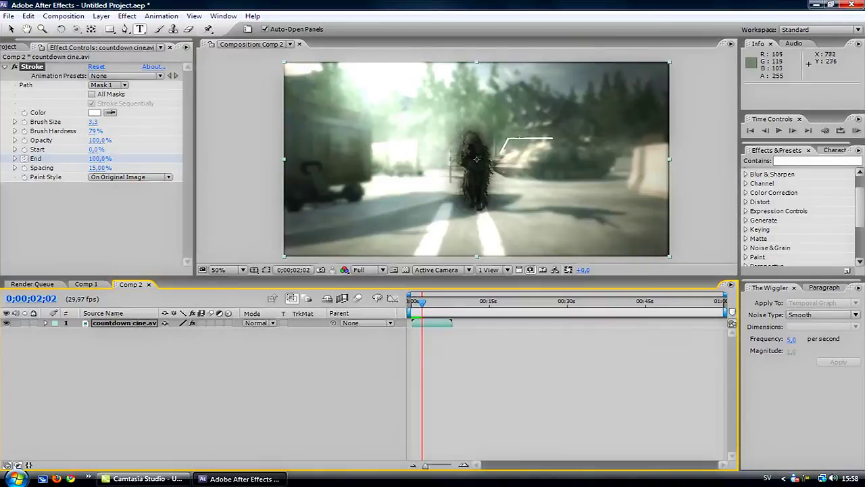
{"action": "left_click", "coordinate": [508, 99]}
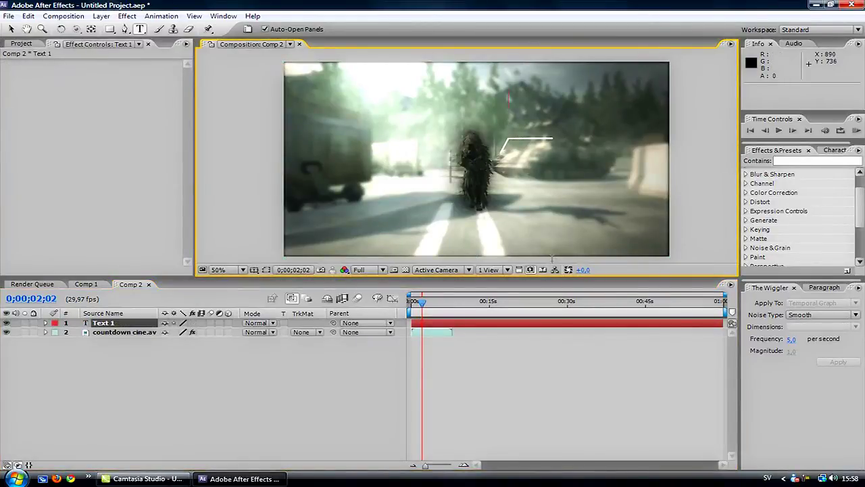
{"action": "type", "text": "Tutorial"}
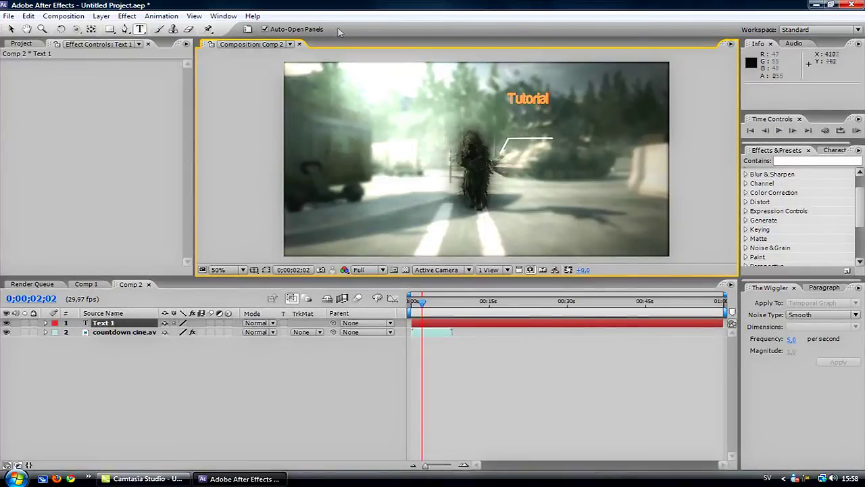
- Colour the Tutorial text orange FFA66B and move it just above the callout line
{"action": "left_click", "coordinate": [831, 150]}
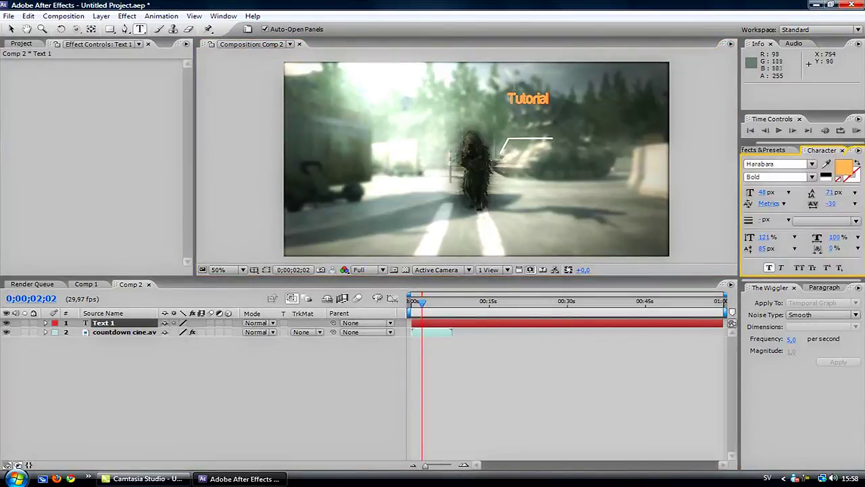
{"action": "left_click_drag", "start_coordinate": [549, 99], "coordinate": [507, 100]}
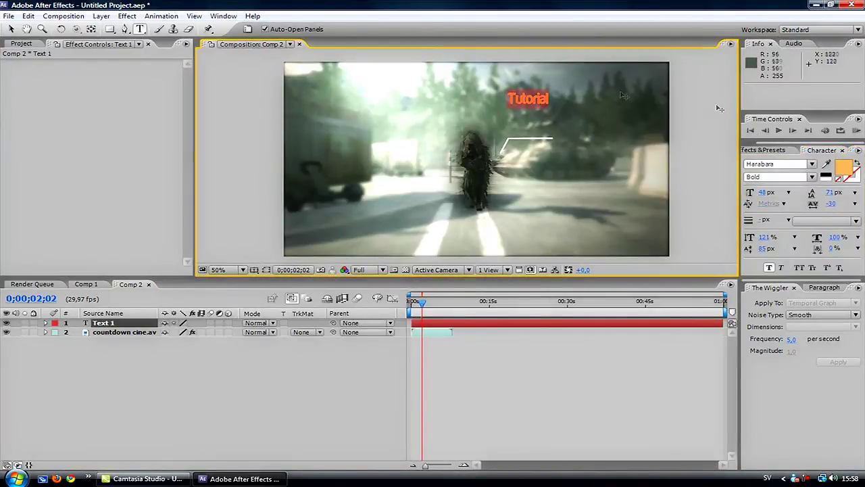
{"action": "left_click", "coordinate": [845, 174]}
{"action": "left_click", "coordinate": [190, 180]}
{"action": "left_click", "coordinate": [157, 174]}
{"action": "left_click_drag", "start_coordinate": [157, 174], "coordinate": [171, 164]}
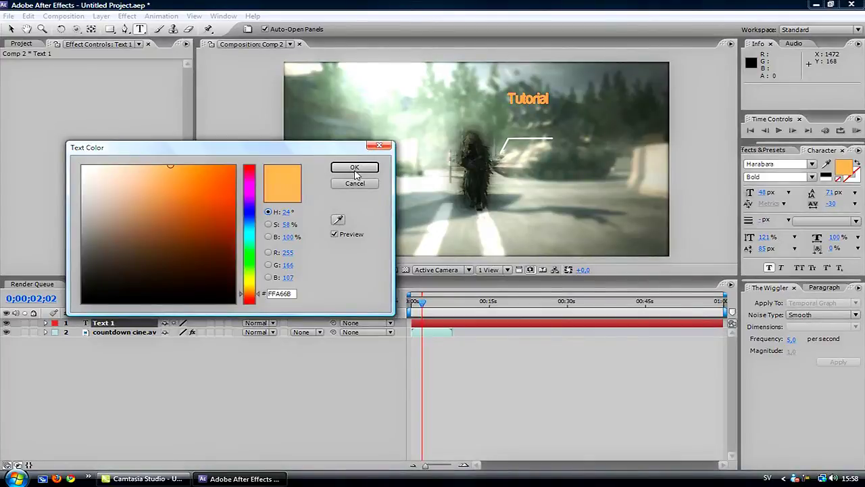
{"action": "left_click", "coordinate": [355, 167]}
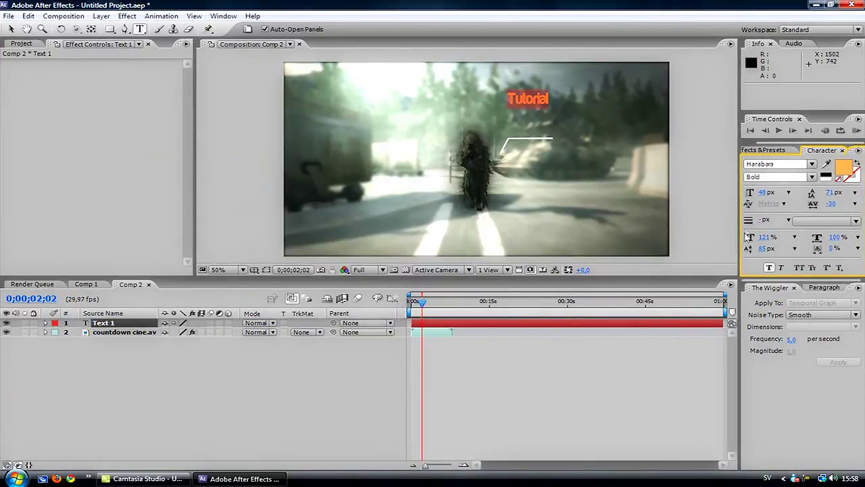
{"action": "left_click", "coordinate": [11, 29]}
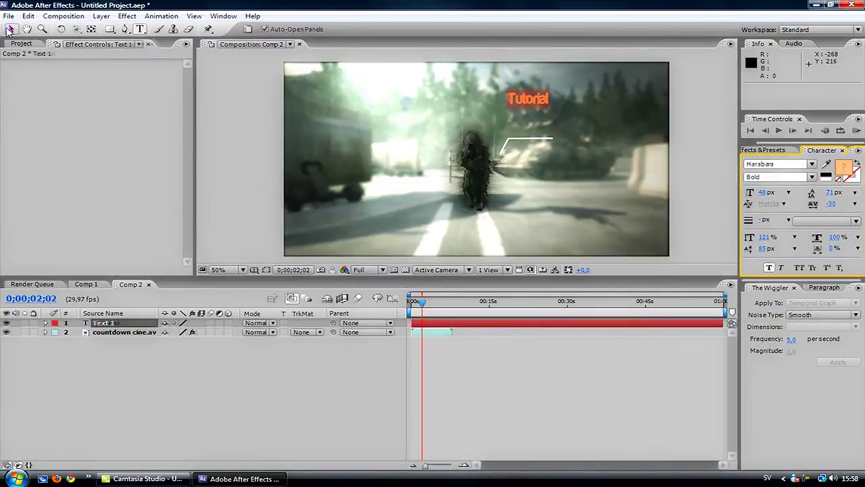
{"action": "left_click_drag", "start_coordinate": [533, 101], "coordinate": [537, 135]}
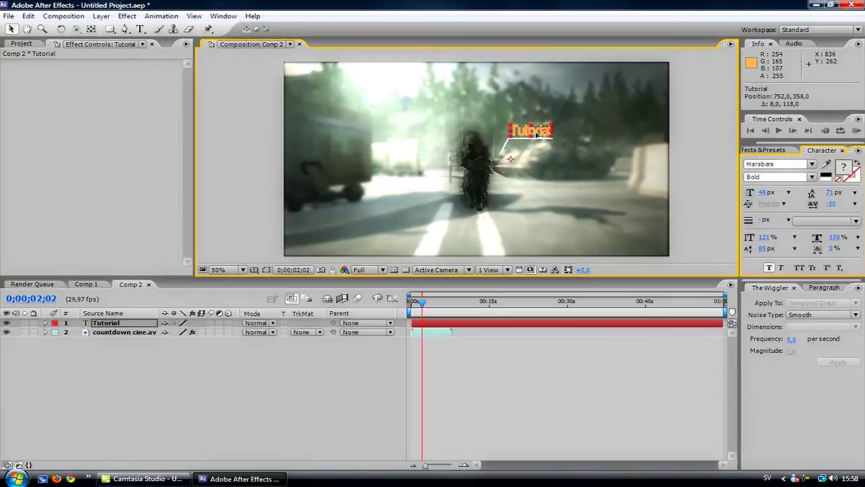
- Select the Tutorial layer and move the time indicator to 0;00;01;22
{"action": "left_click", "coordinate": [189, 369]}
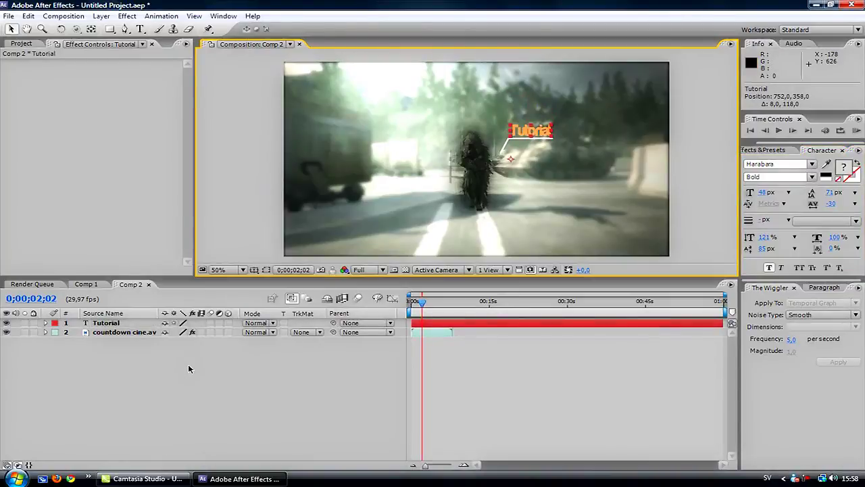
{"action": "left_click", "coordinate": [116, 324]}
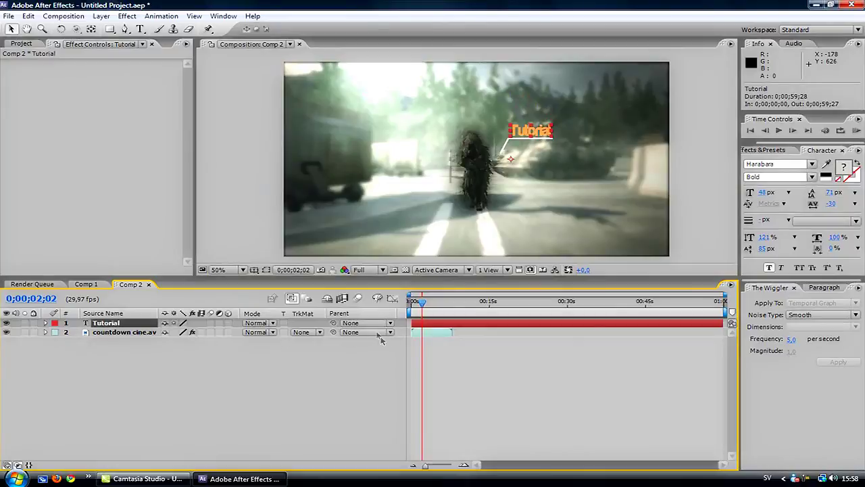
{"action": "mouse_move", "coordinate": [422, 304]}
{"action": "left_mouse_down"}
{"action": "mouse_move", "coordinate": [411, 306]}
{"action": "mouse_move", "coordinate": [420, 307]}
{"action": "left_mouse_up"}
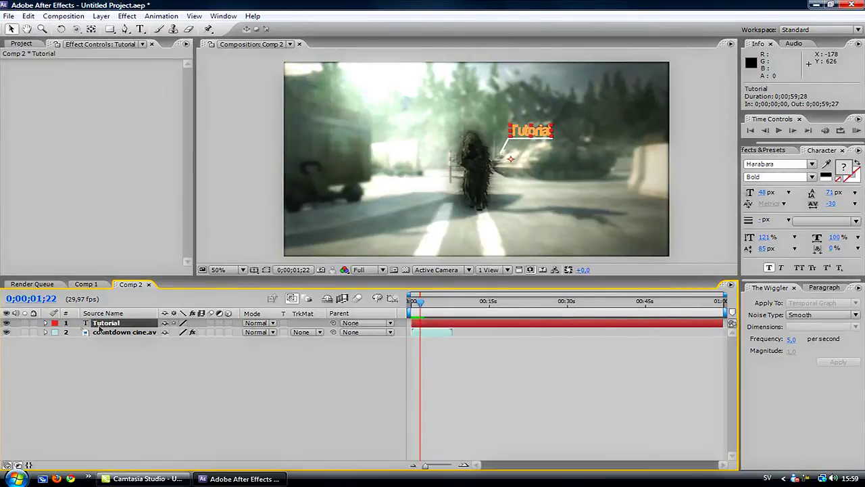
- Keyframe the Tutorial layer's Transform Opacity at 0%, then 100% at 0;00;02;20
{"action": "left_click", "coordinate": [46, 323]}
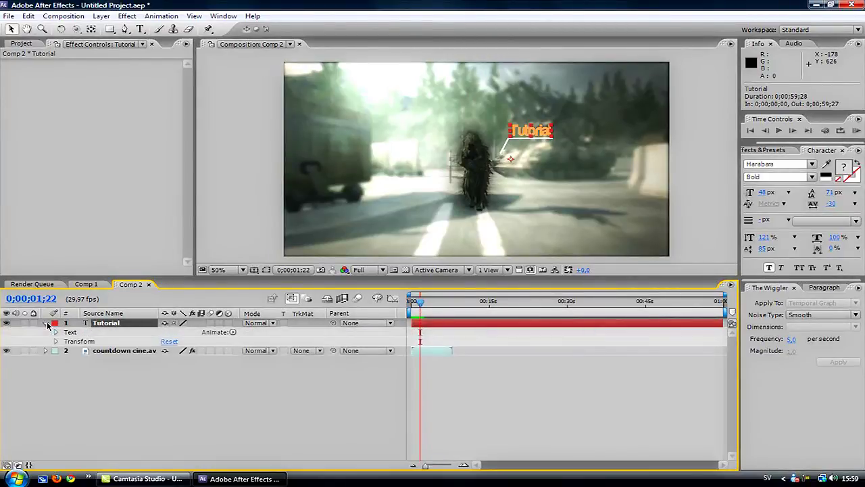
{"action": "left_click", "coordinate": [56, 341]}
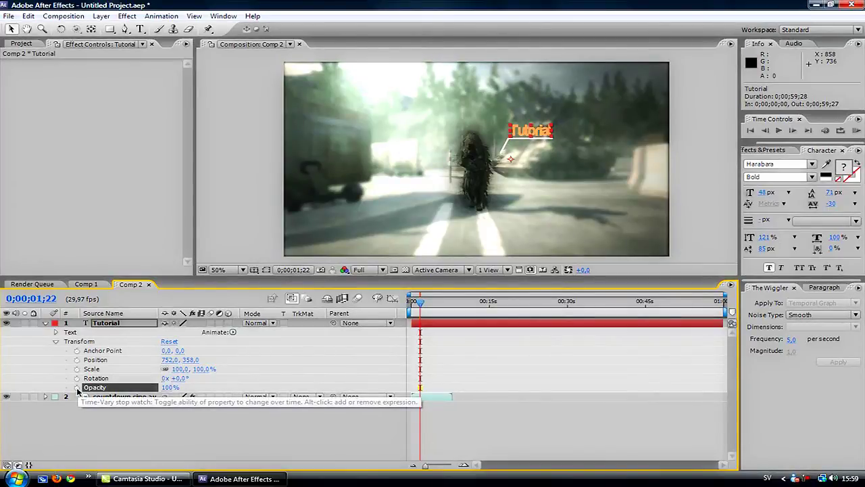
{"action": "left_click", "coordinate": [77, 388]}
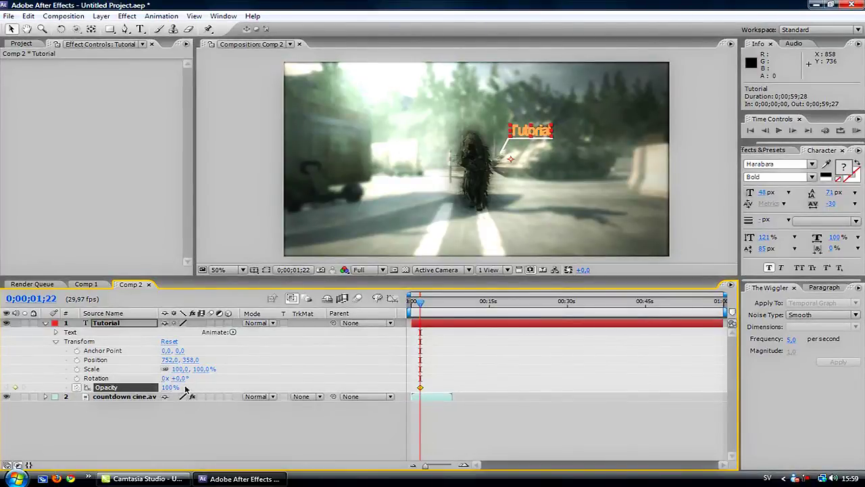
{"action": "left_click_drag", "start_coordinate": [172, 392], "coordinate": [73, 387]}
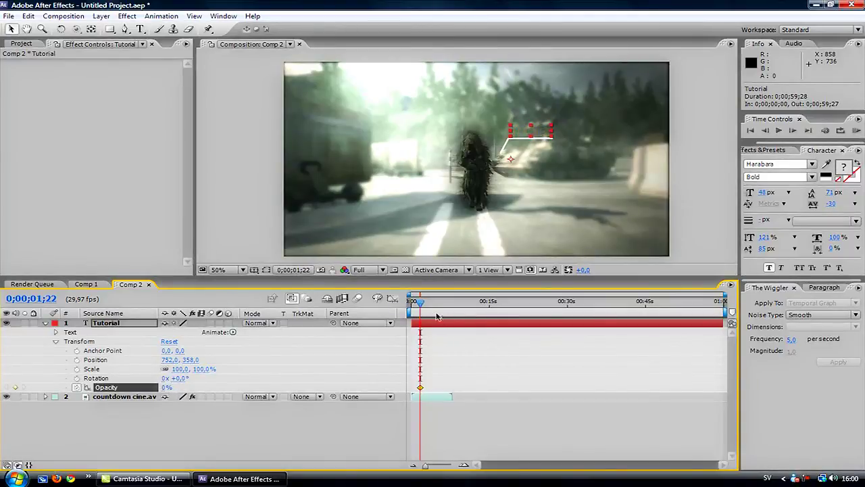
{"action": "left_click_drag", "start_coordinate": [422, 308], "coordinate": [427, 307]}
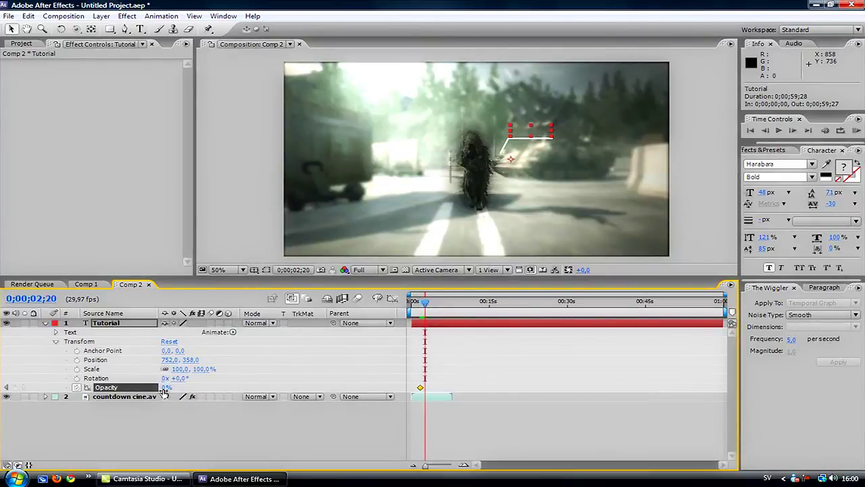
{"action": "left_click_drag", "start_coordinate": [179, 387], "coordinate": [242, 394]}
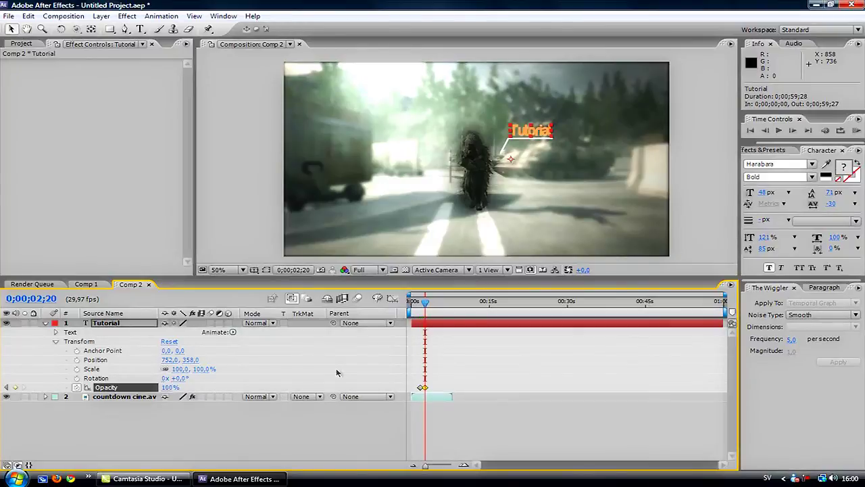